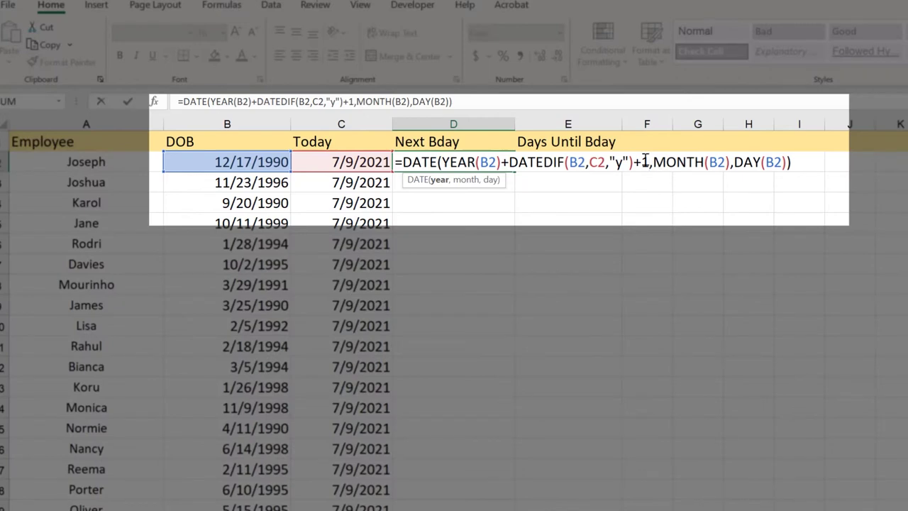
- Commit Joseph's DATE formula in D2 so it shows his next birthday, 12/17/2021
click(803, 162)
key(Return)
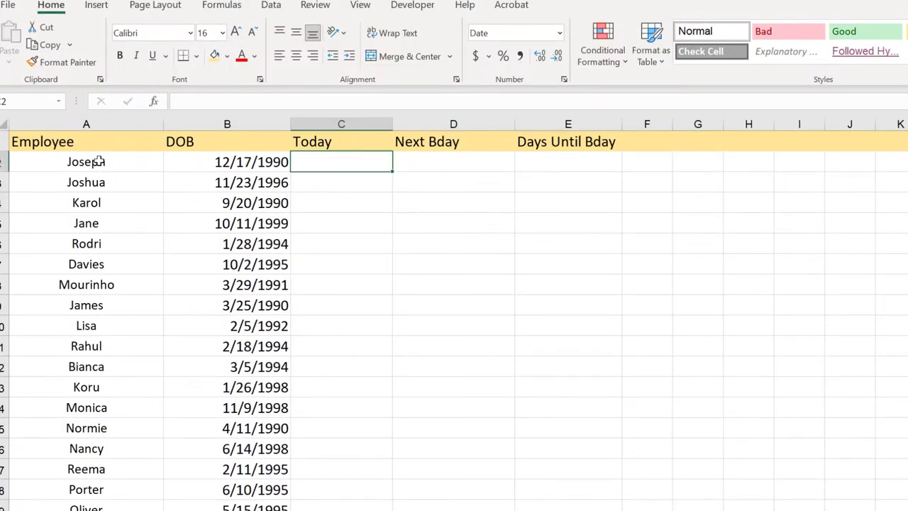
click(99, 161)
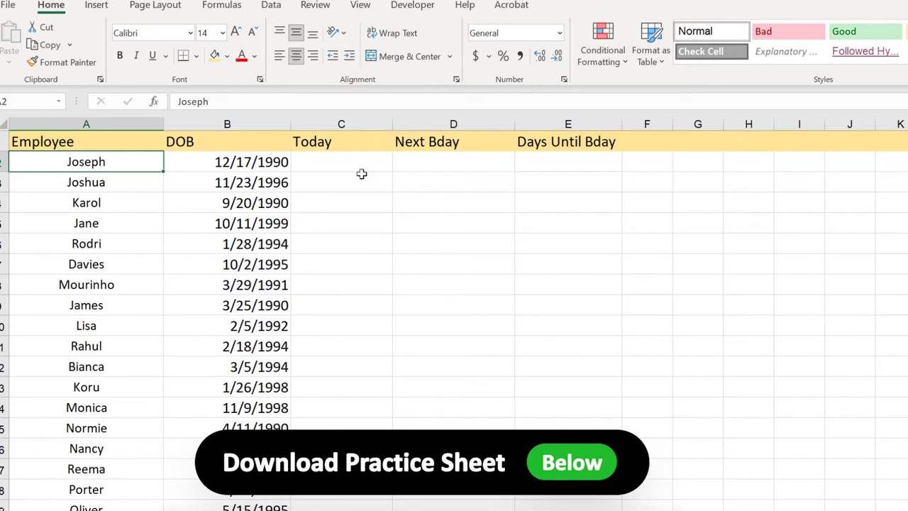
drag(355, 168, 529, 385)
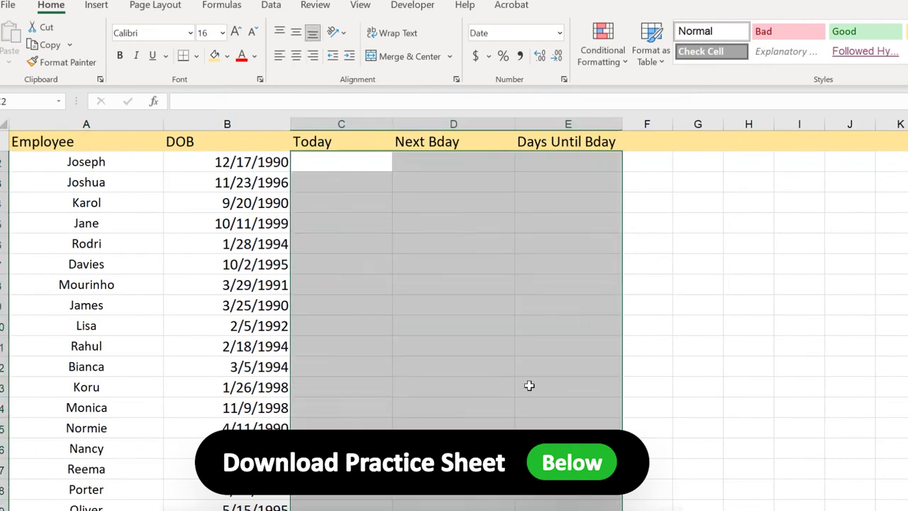
click(529, 385)
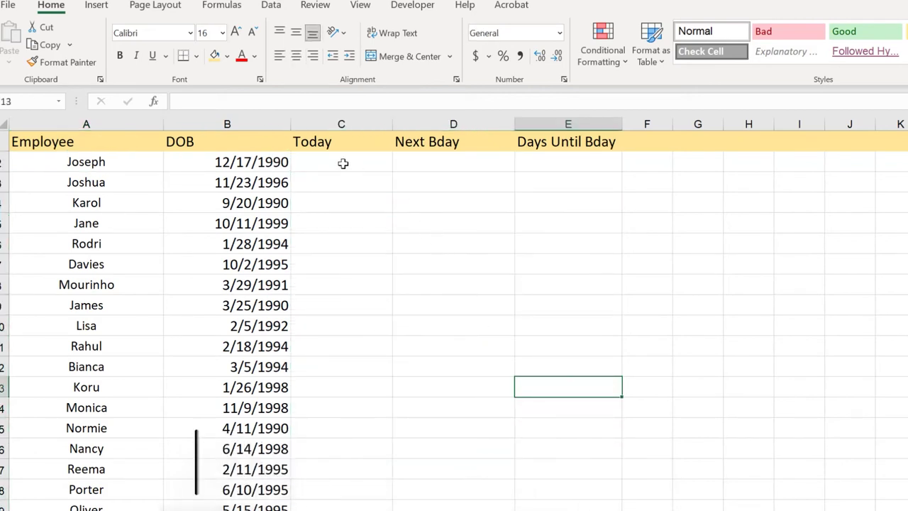
click(329, 141)
click(448, 140)
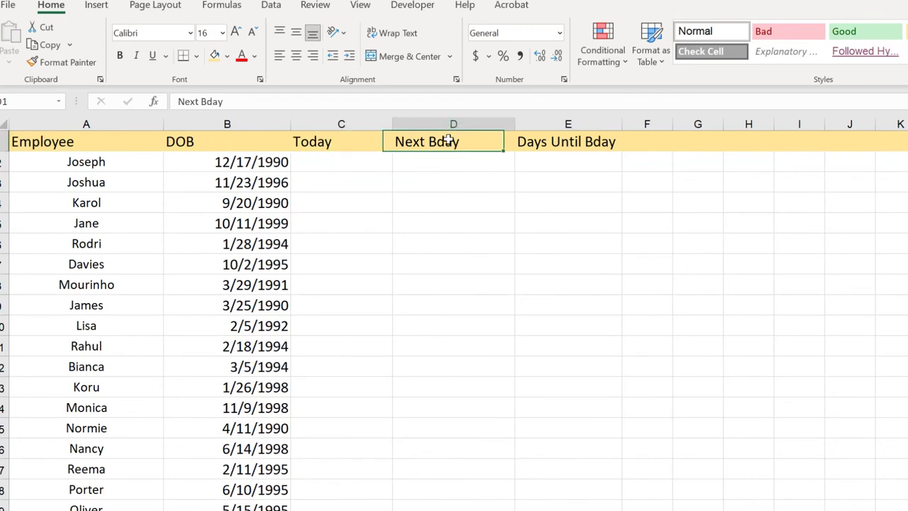
click(552, 144)
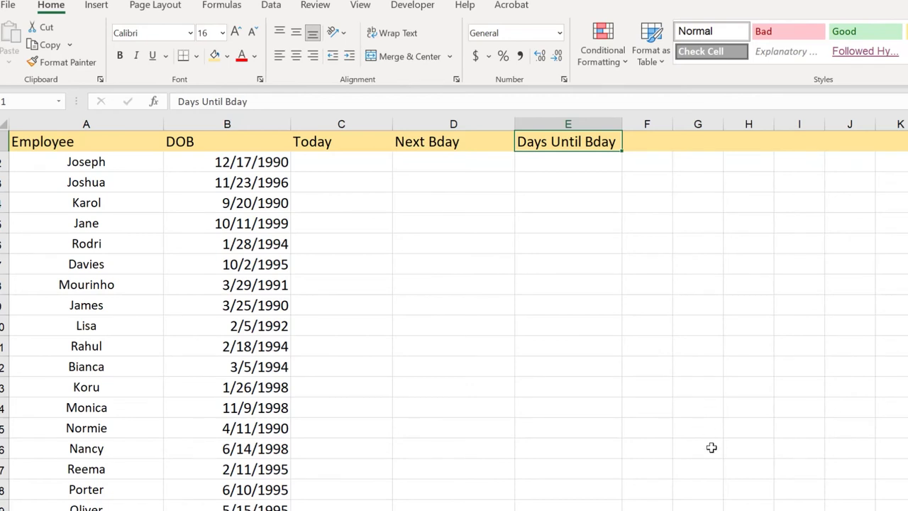
drag(263, 163, 255, 509)
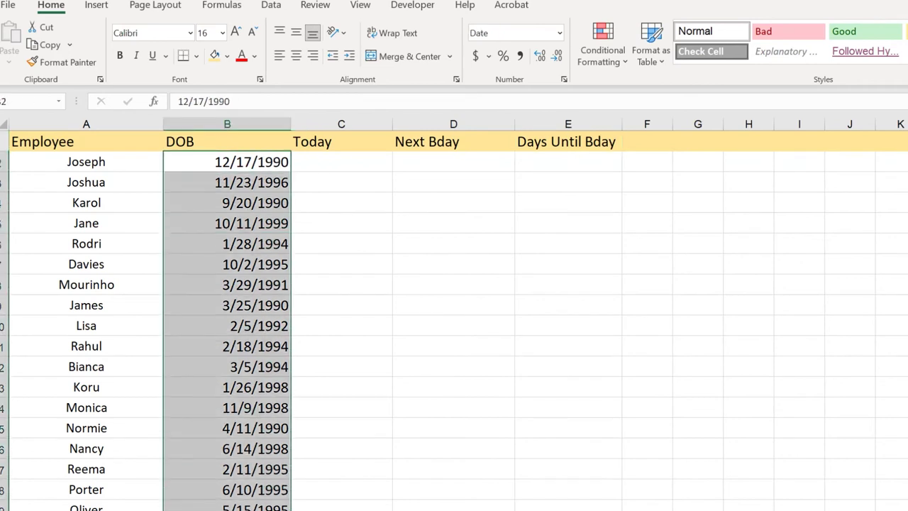
- Enter =TODAY() in Joseph's Today cell C2
click(336, 178)
double_click(336, 161)
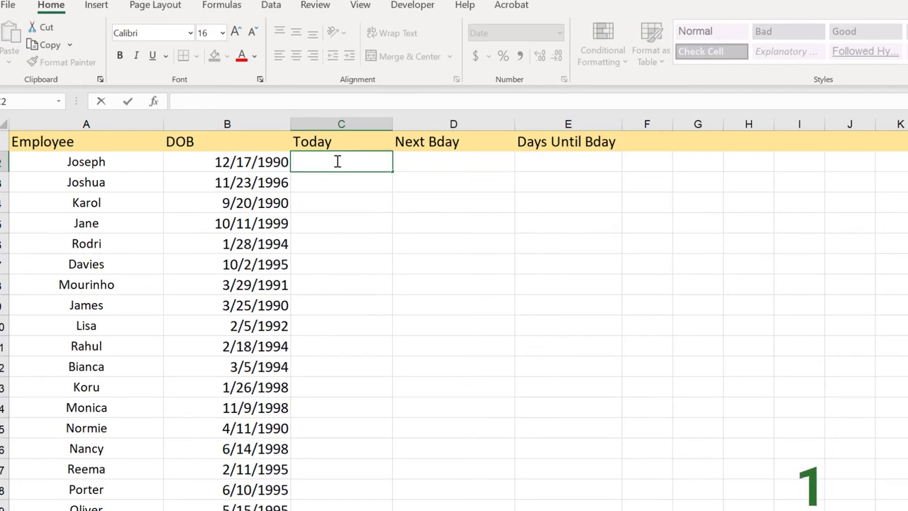
text(=tod)
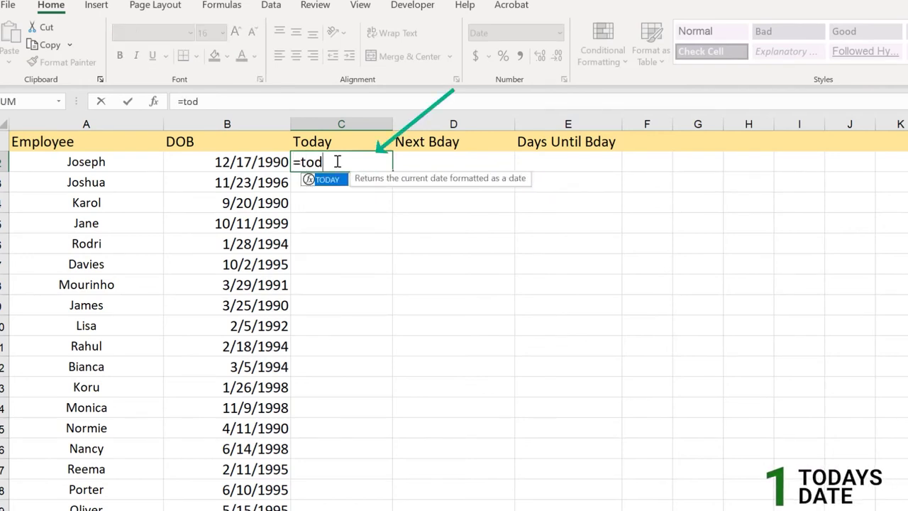
key(Tab)
text())
key(Return)
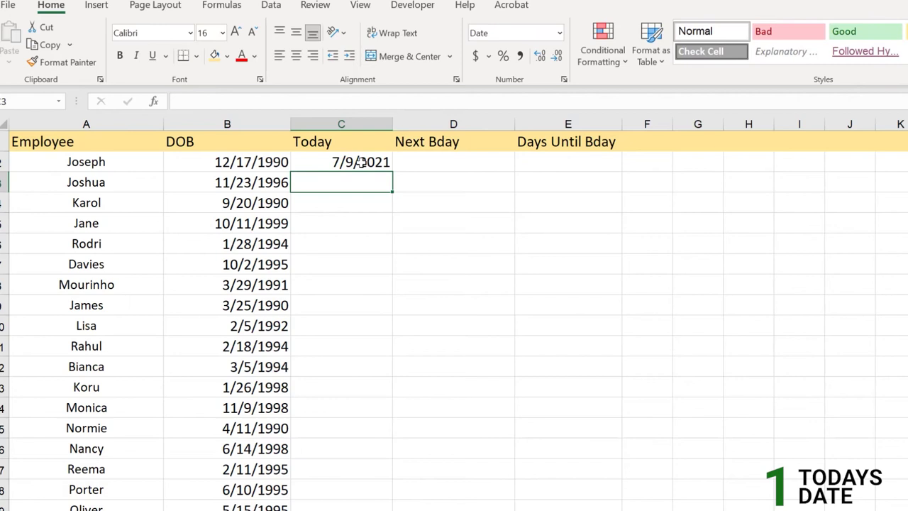
- Copy the TODAY formula down the Today column so every employee shows 7/9/2021
click(359, 162)
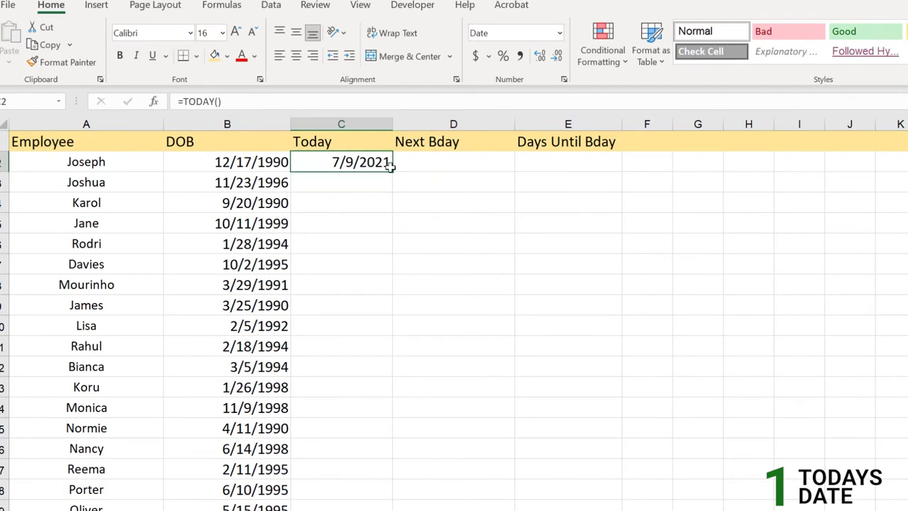
double_click(393, 173)
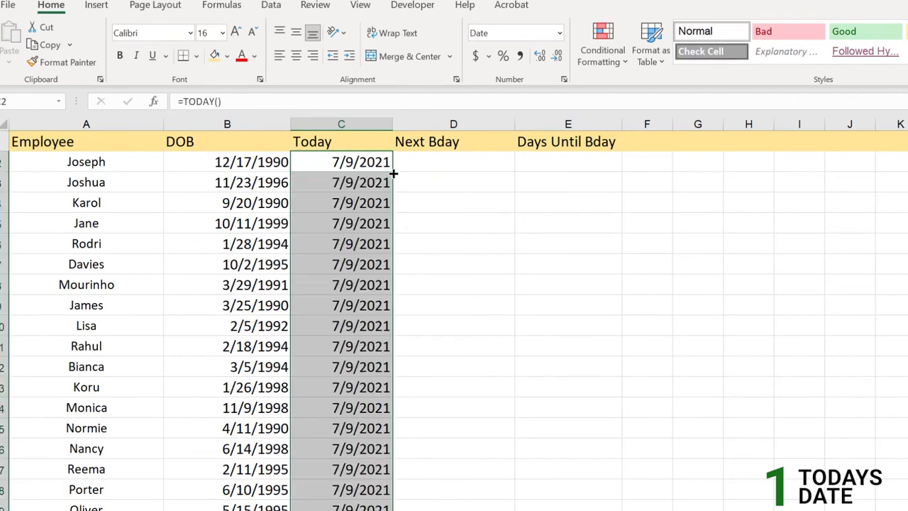
click(369, 243)
- Point out C2's TODAY formula and Joseph's row and DOB, then open D2 for editing
click(436, 165)
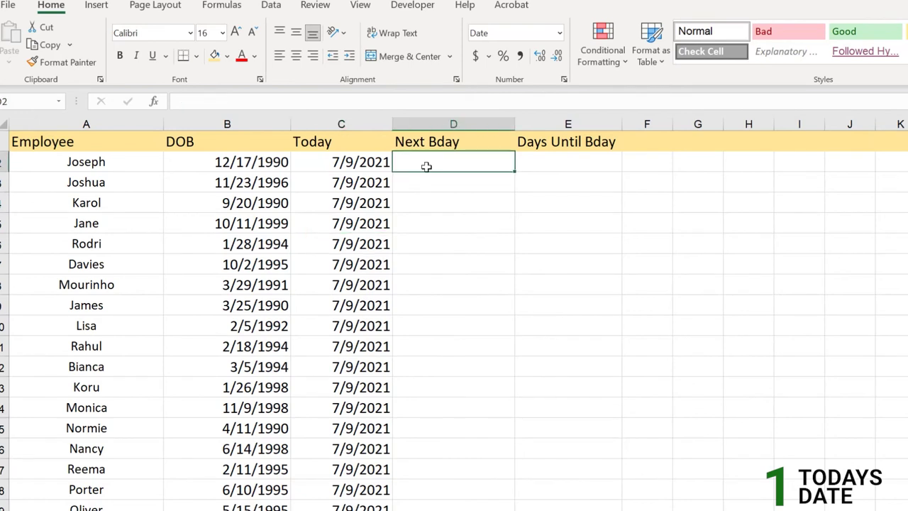
click(361, 161)
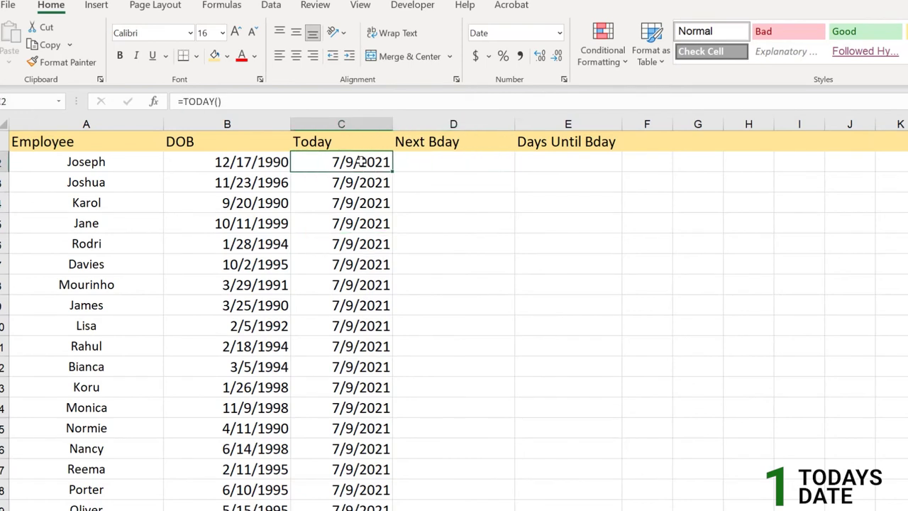
click(472, 163)
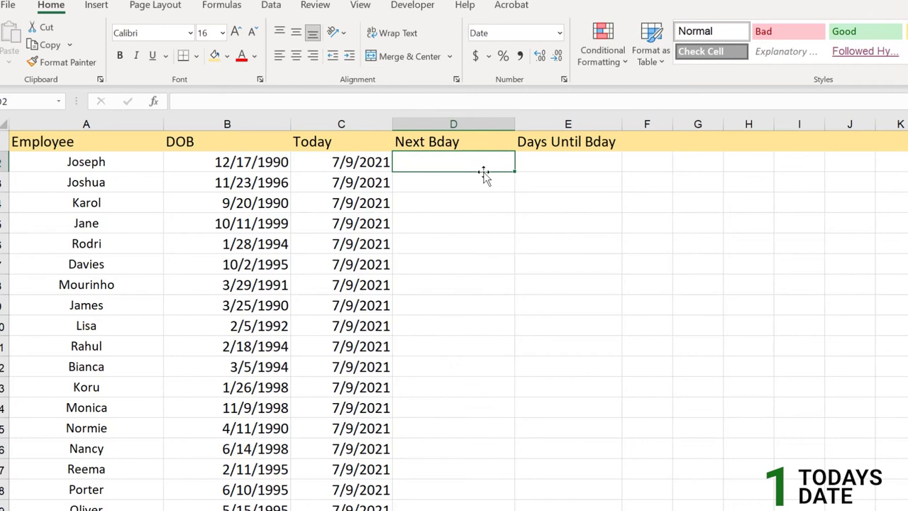
click(106, 168)
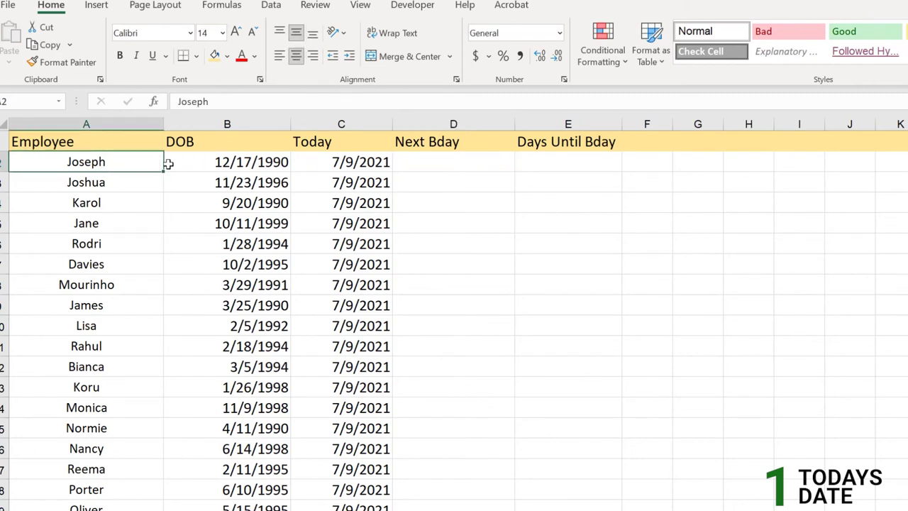
click(230, 159)
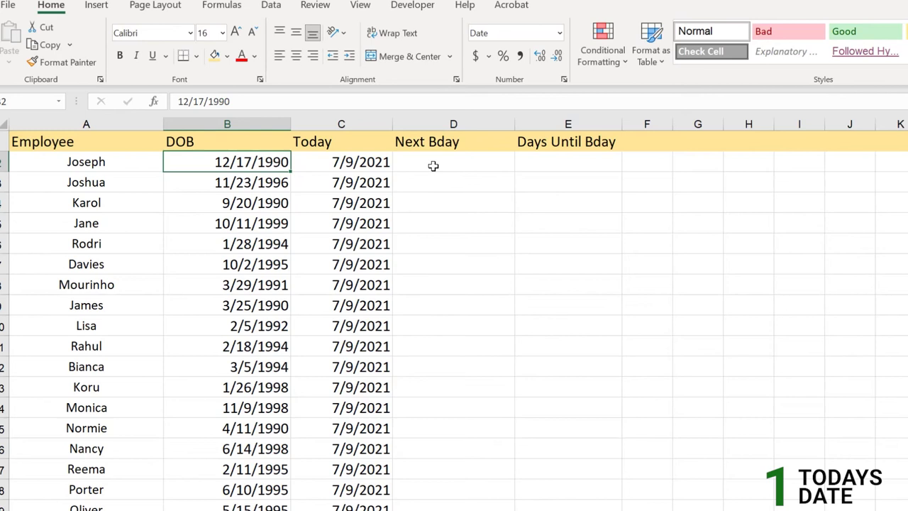
double_click(433, 165)
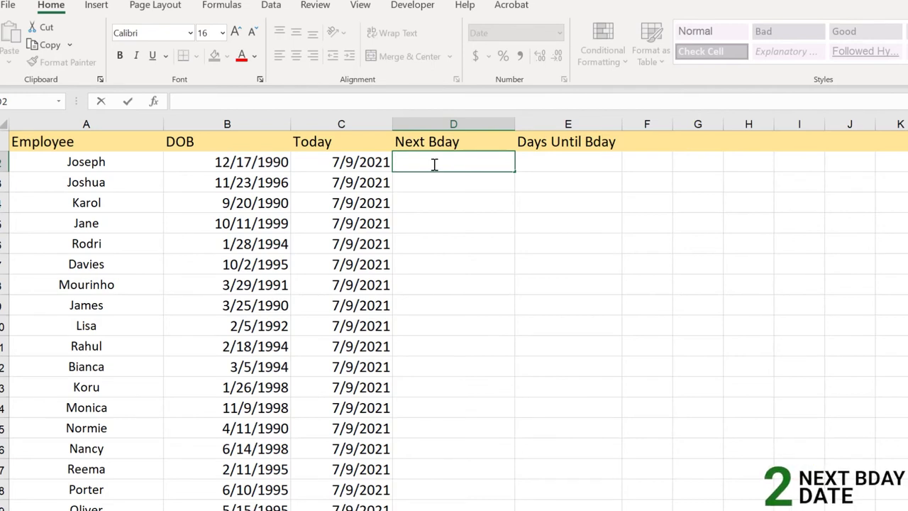
- Begin D2's formula as =DATE(YEAR(B2), taking the year from Joseph's birth date
text(=)
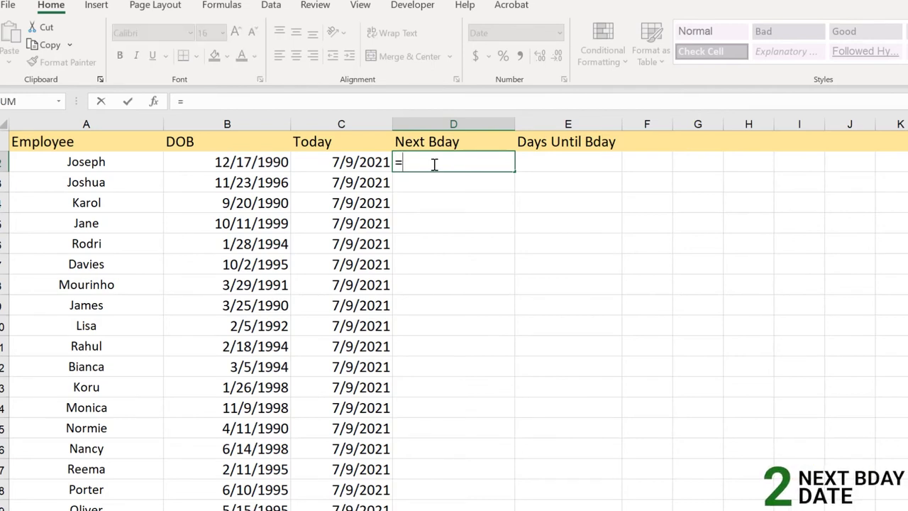
text(DATE()
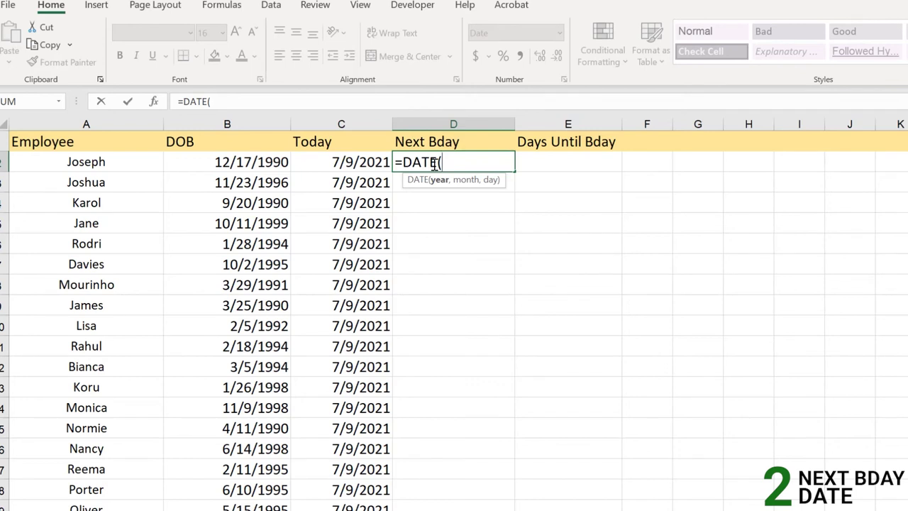
text(YEAR()
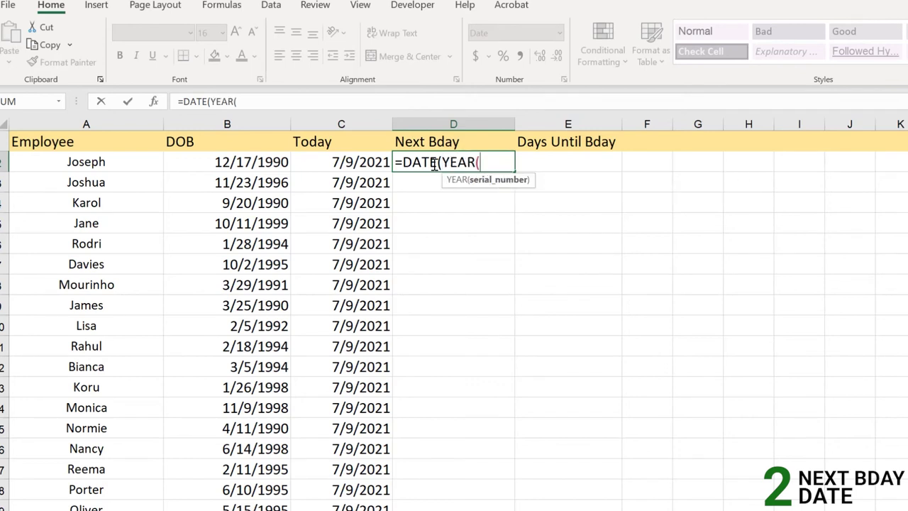
click(279, 163)
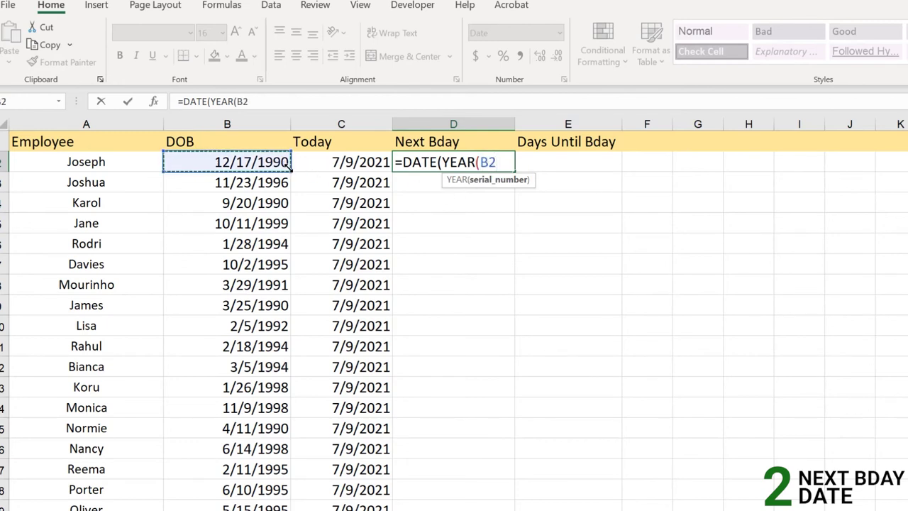
text())
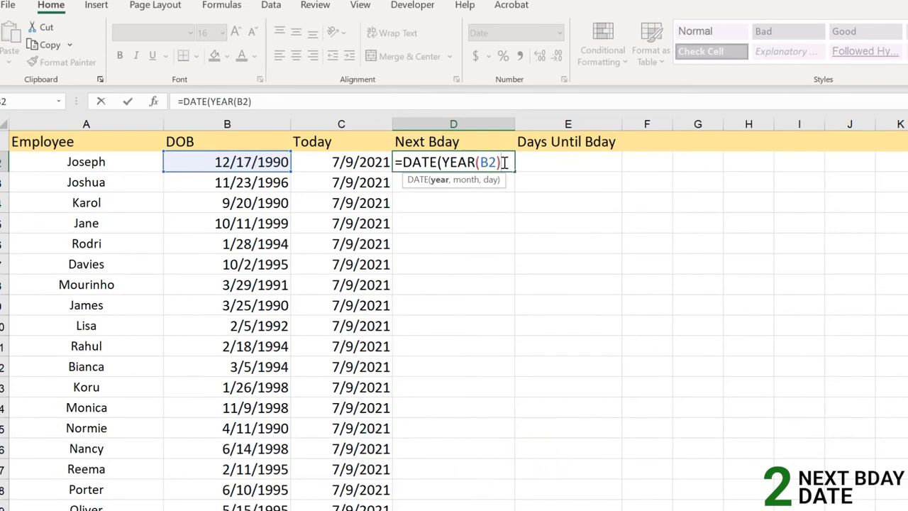
- Append +DATEDIF( after YEAR(B2) in D2's formula
text(+D)
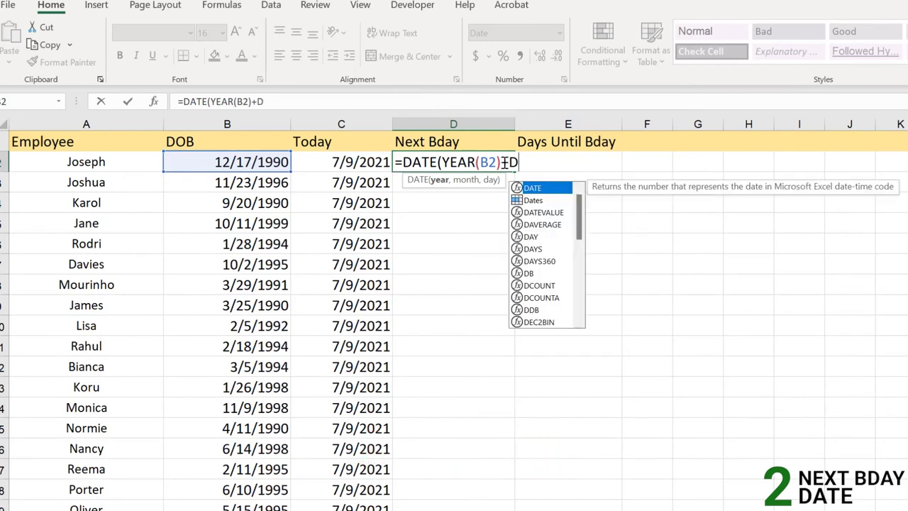
text(ATEDIF)
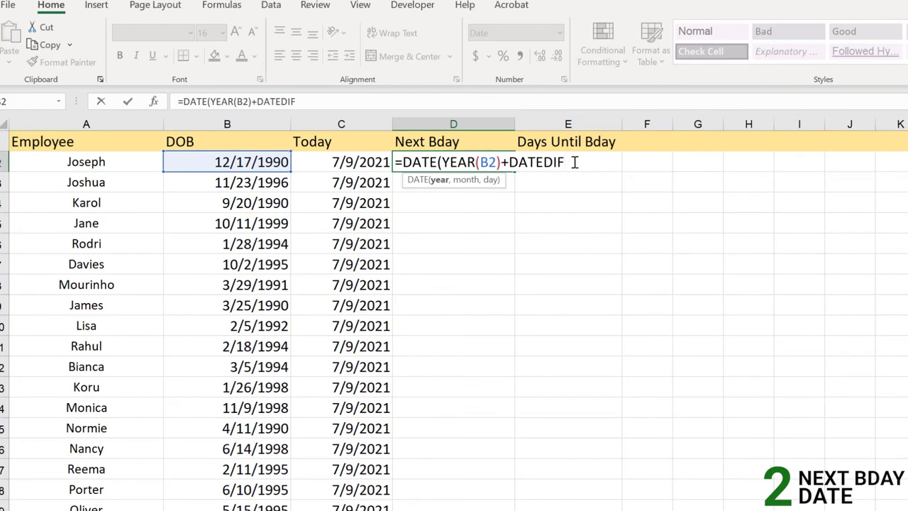
text(()
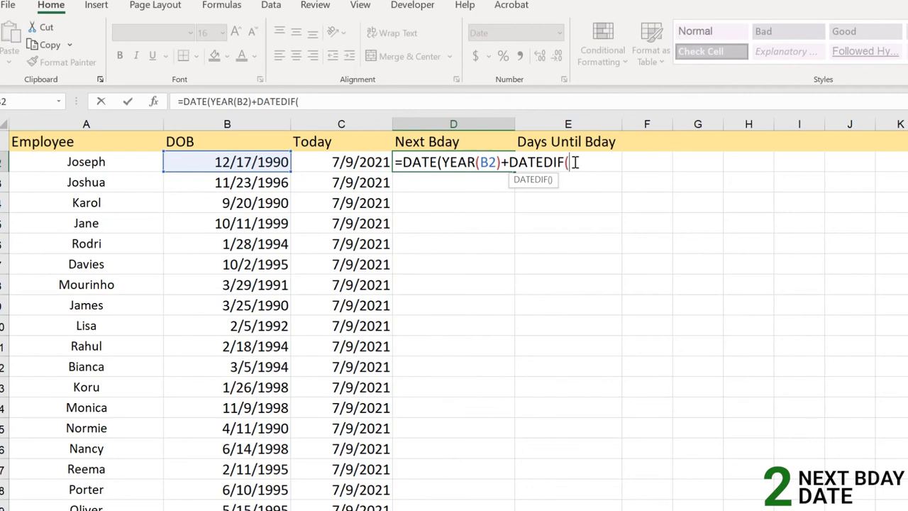
- Complete the year term with DATEDIF(B2,C2,"y") using birth date and today
click(277, 162)
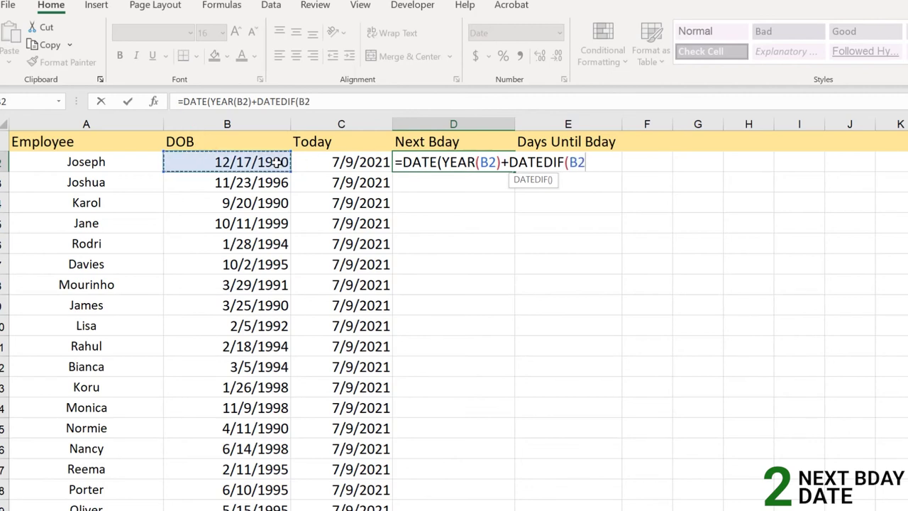
text(,)
click(365, 163)
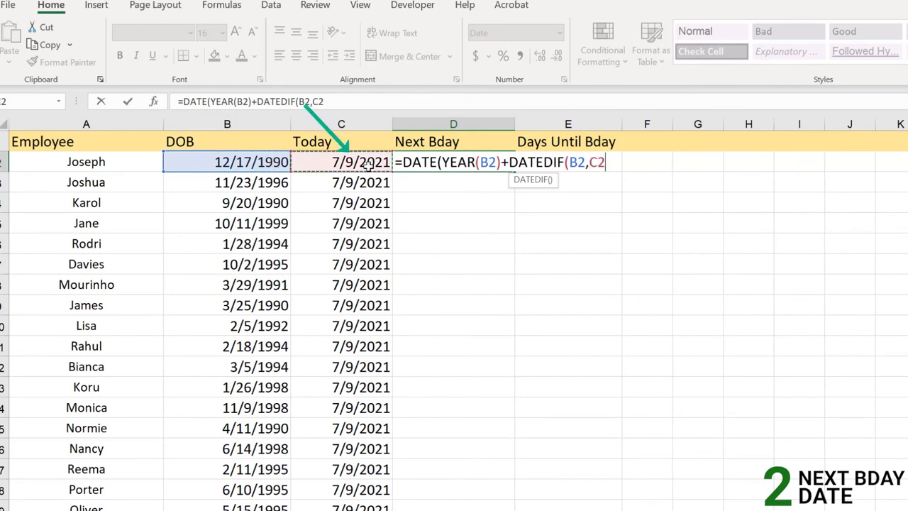
text(,")
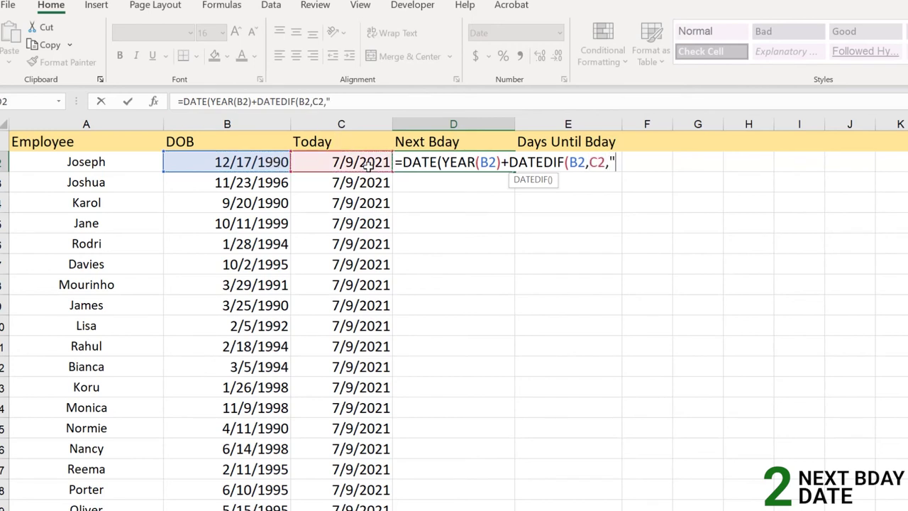
text(y"))
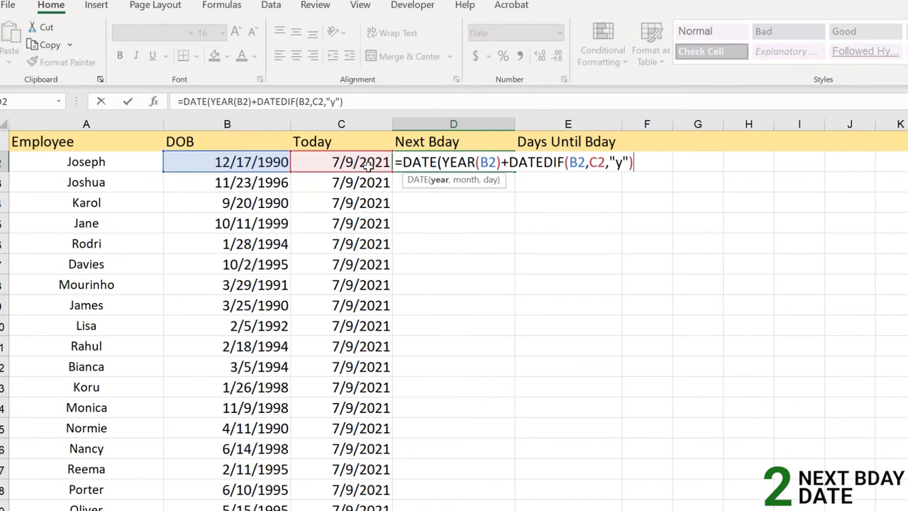
- Add MONTH(B2) and DAY(B2) arguments and commit, so D2 shows 12/17/2020
text(,)
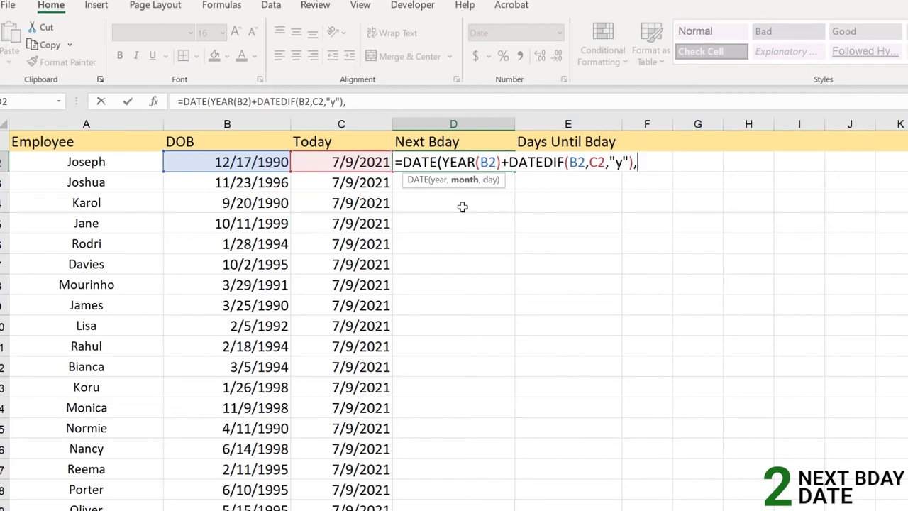
text(MONTH()
click(270, 161)
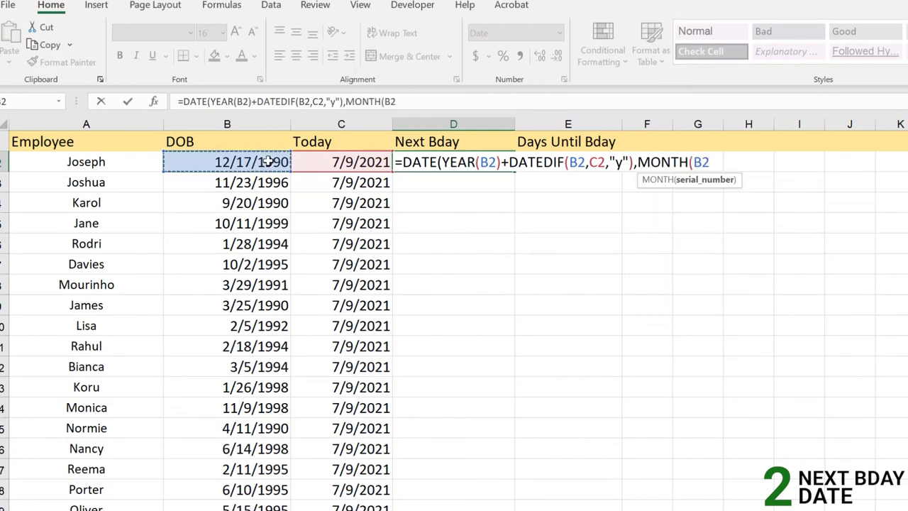
text()M)
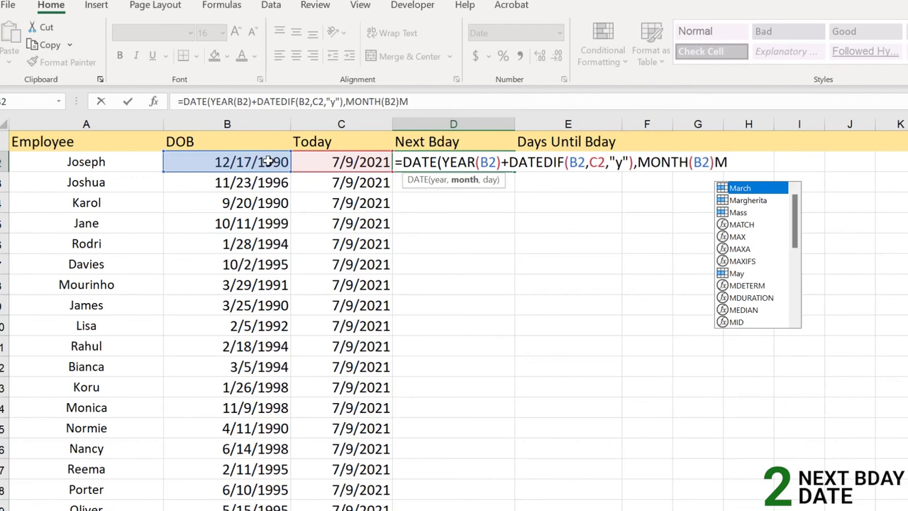
key(BackSpace)
text(,DAY()
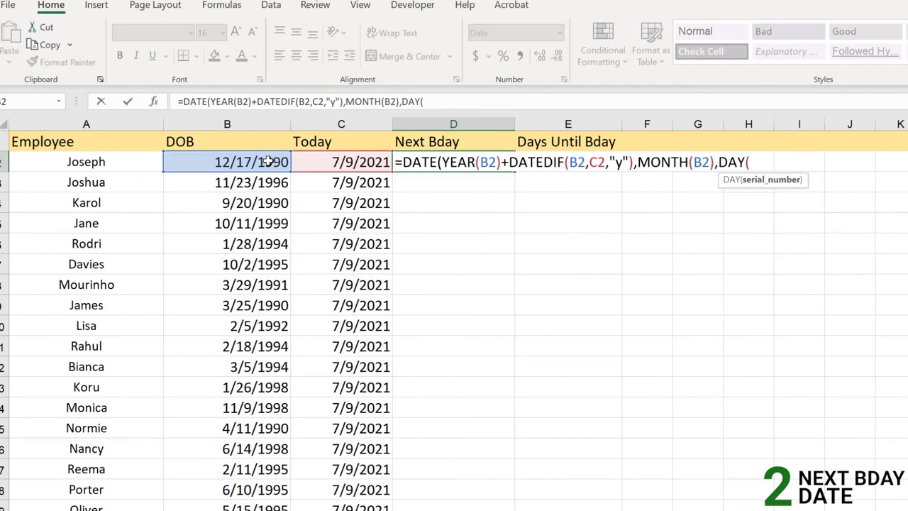
click(269, 161)
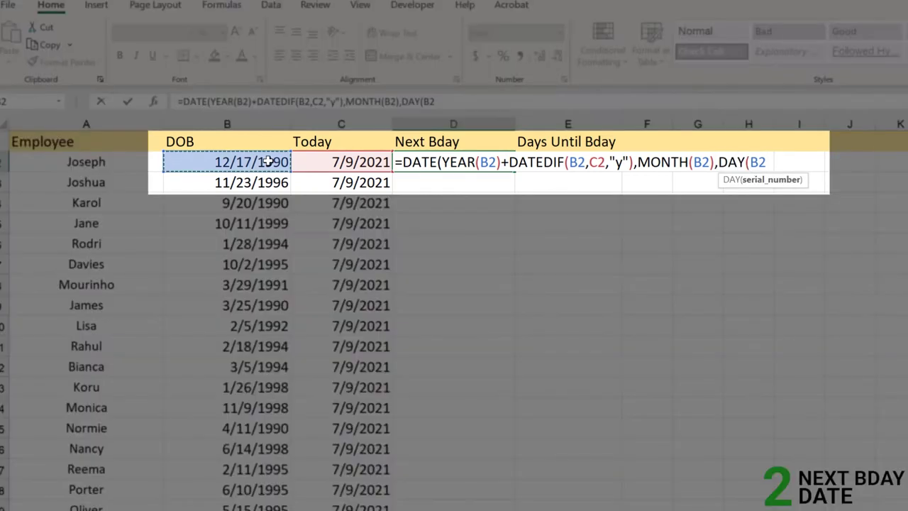
text()))
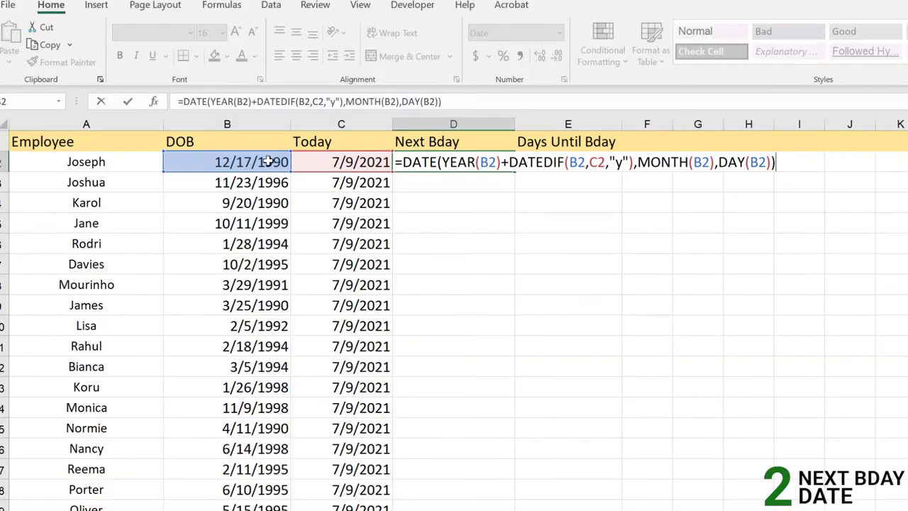
key(Return)
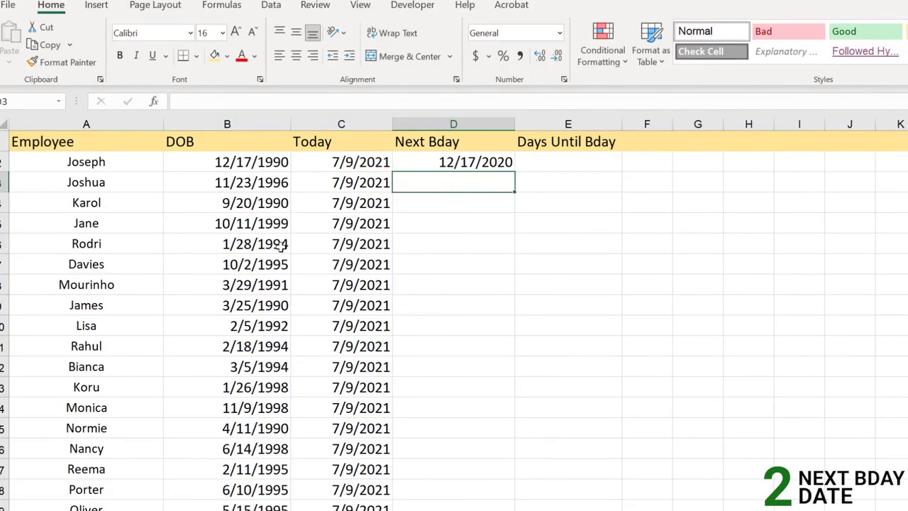
- Copy D2's formula down column D and compare row 8's DOB, Today and Next Bday (3/29/2021)
click(455, 162)
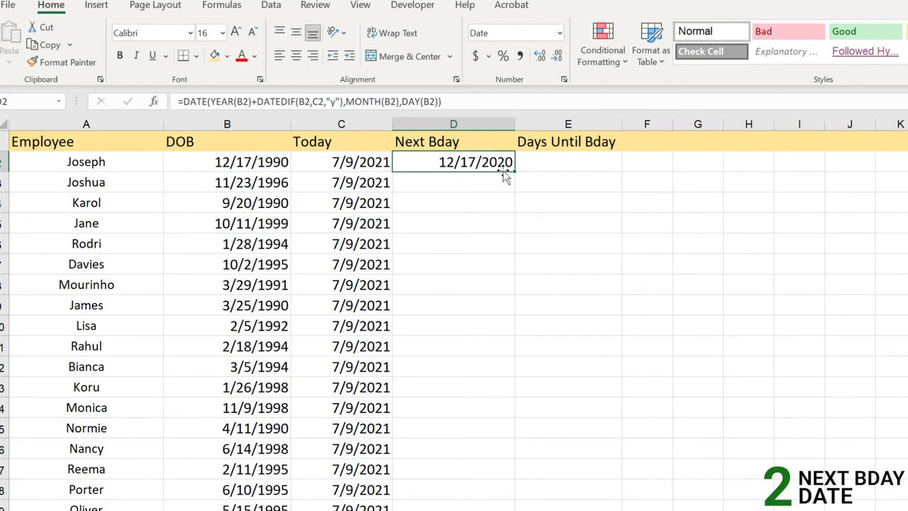
double_click(514, 170)
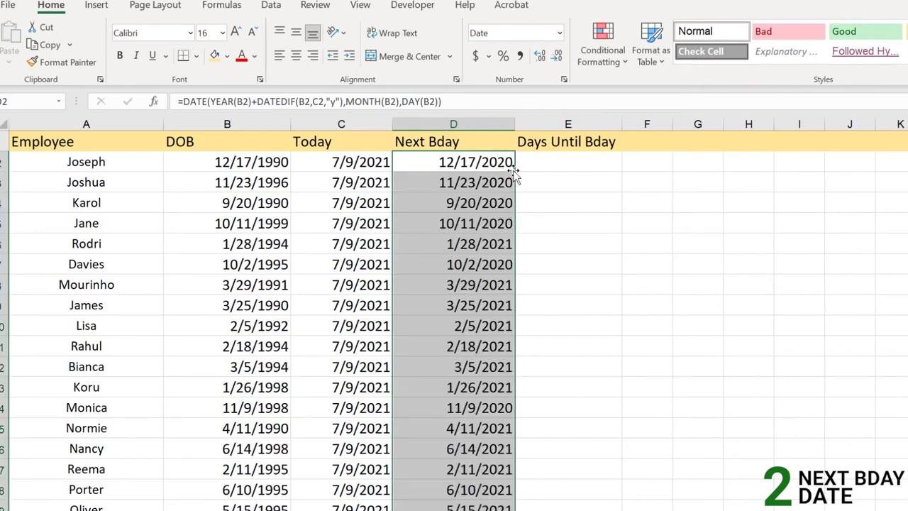
click(484, 283)
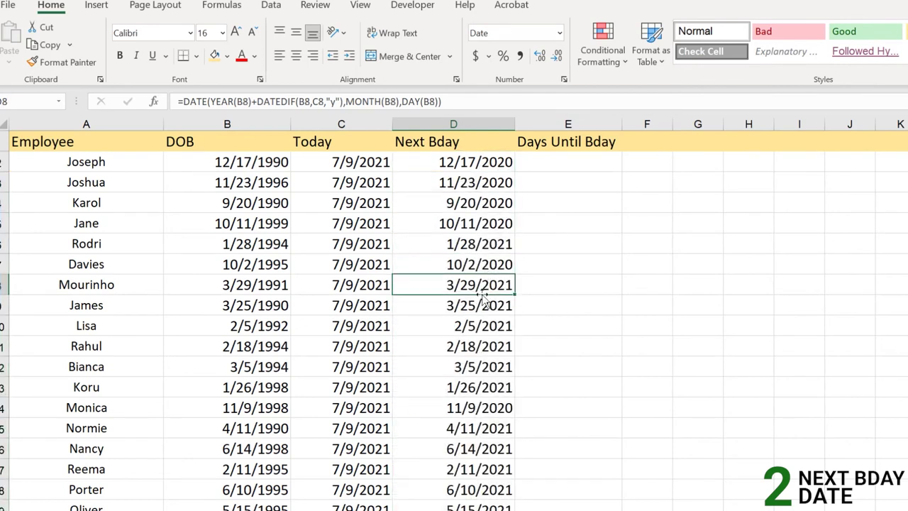
click(301, 289)
click(237, 291)
click(376, 289)
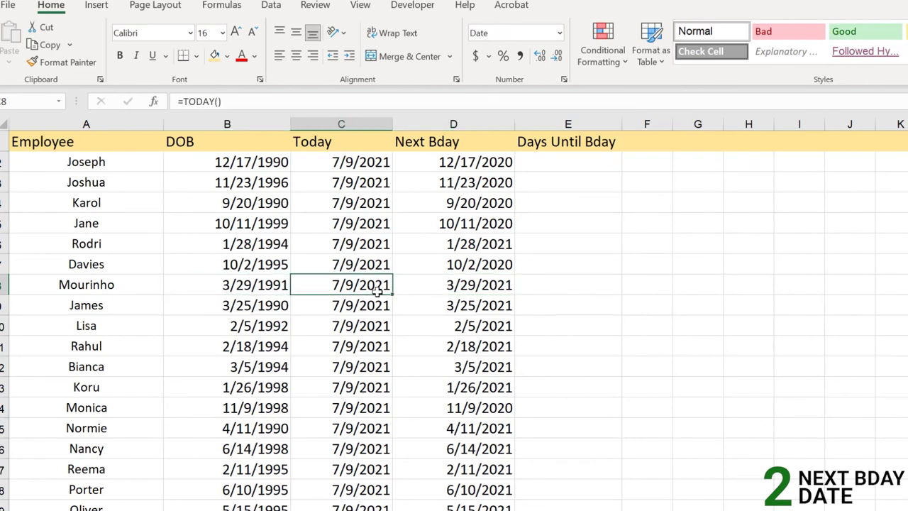
click(272, 288)
click(339, 287)
click(489, 286)
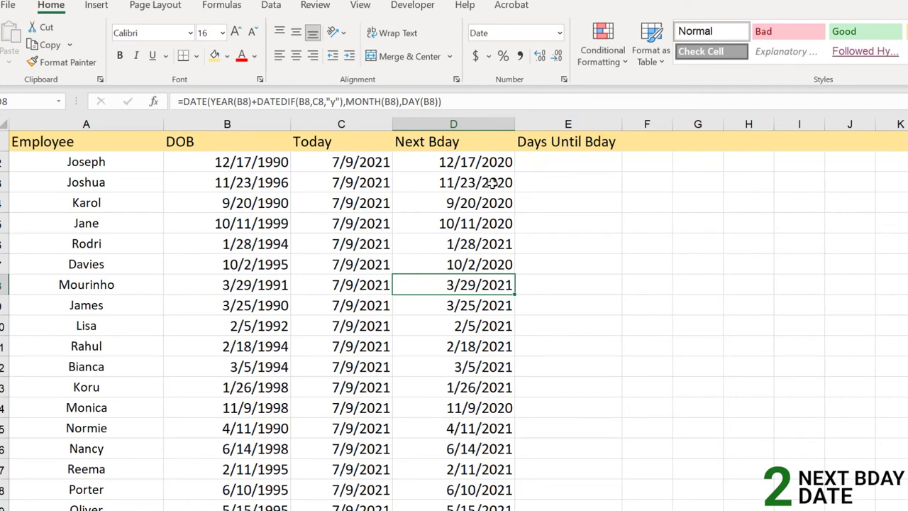
- Undo the fill and change D2's year term to DATEDIF(B2,C2,"y")+1, giving 12/17/2021
key(ctrl+z)
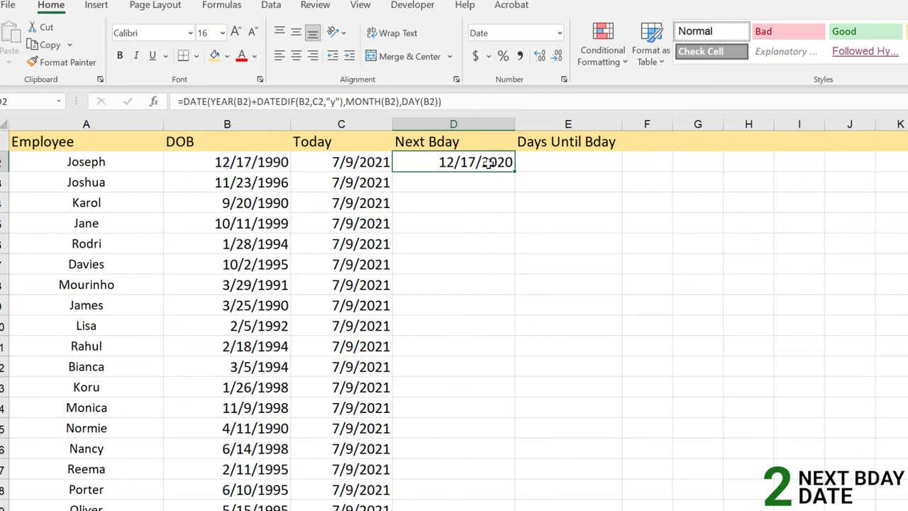
double_click(489, 163)
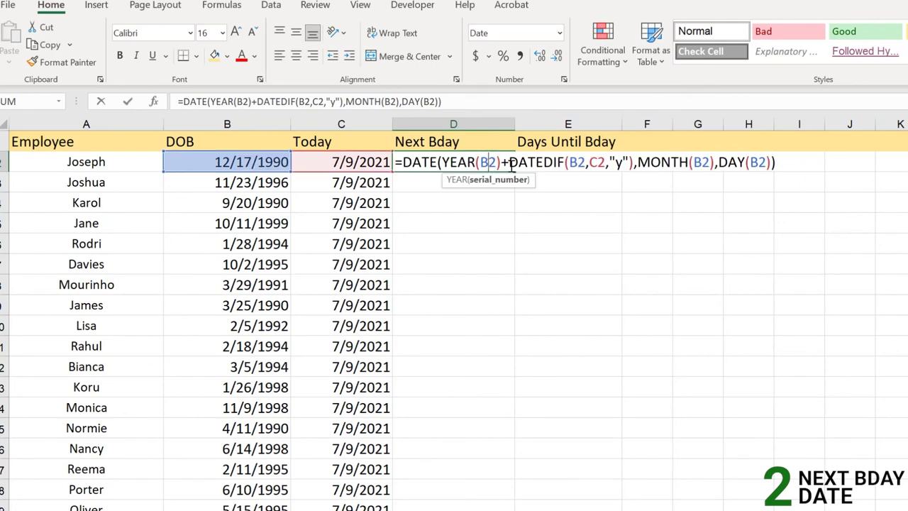
click(630, 162)
click(633, 163)
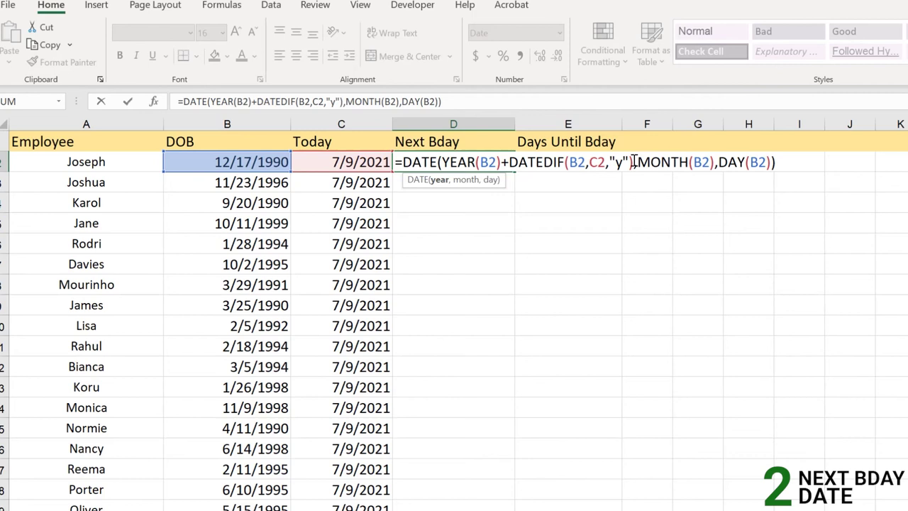
text(+1)
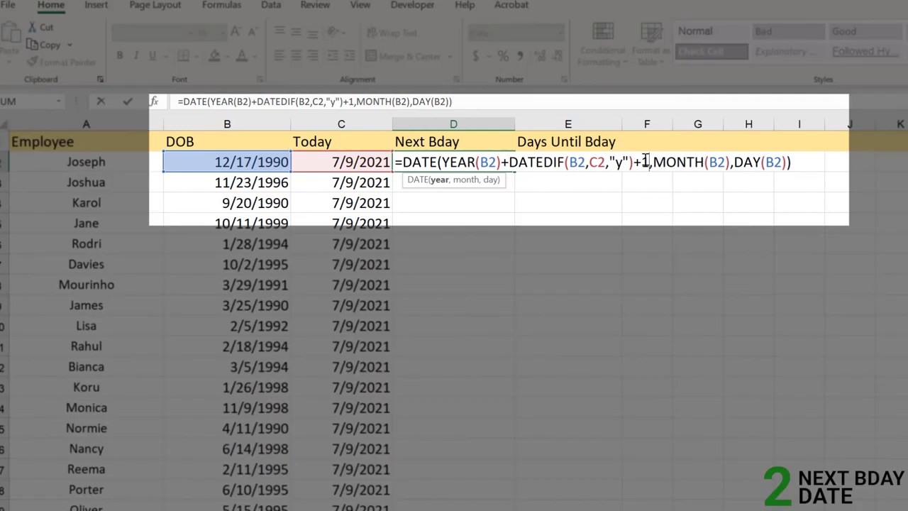
click(803, 161)
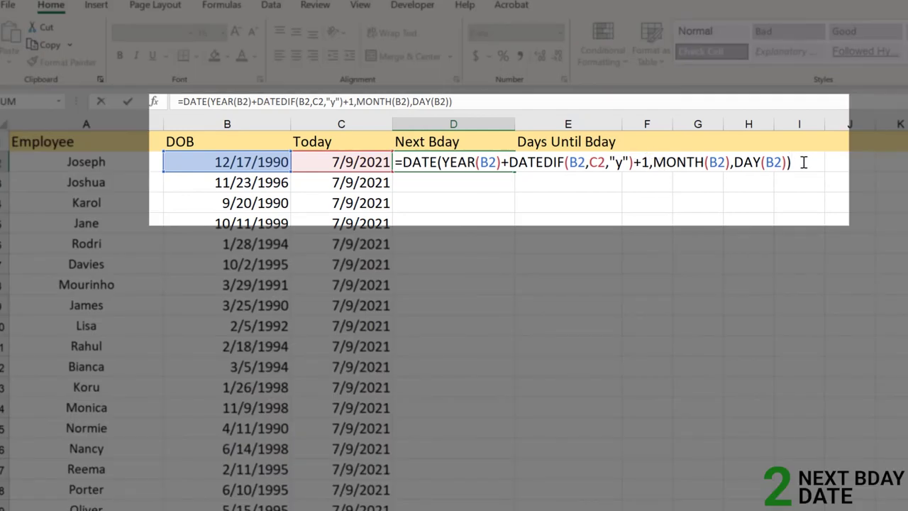
key(Return)
- Copy the corrected +1 formula from D2 down column D
click(450, 161)
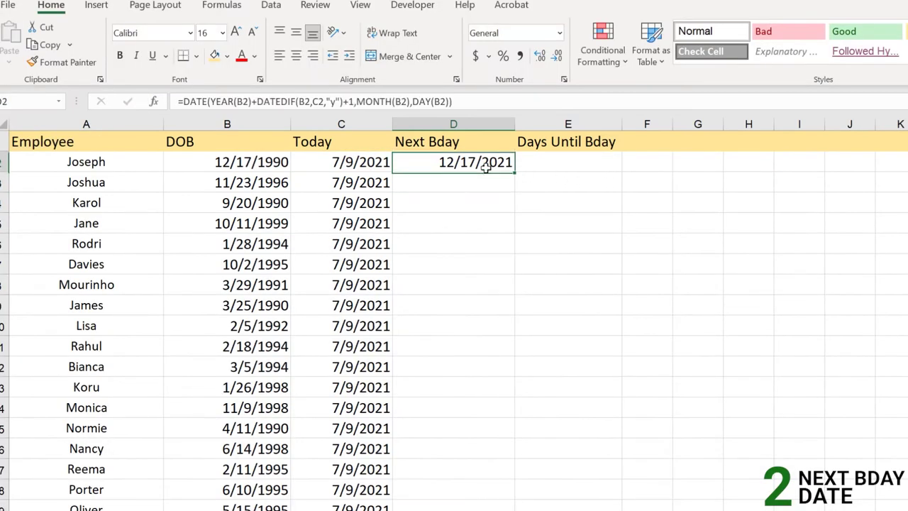
double_click(514, 171)
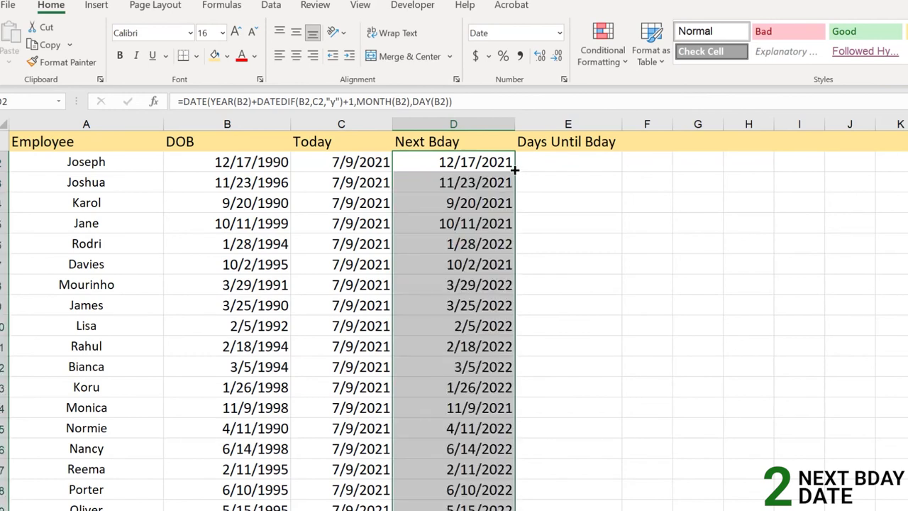
click(444, 305)
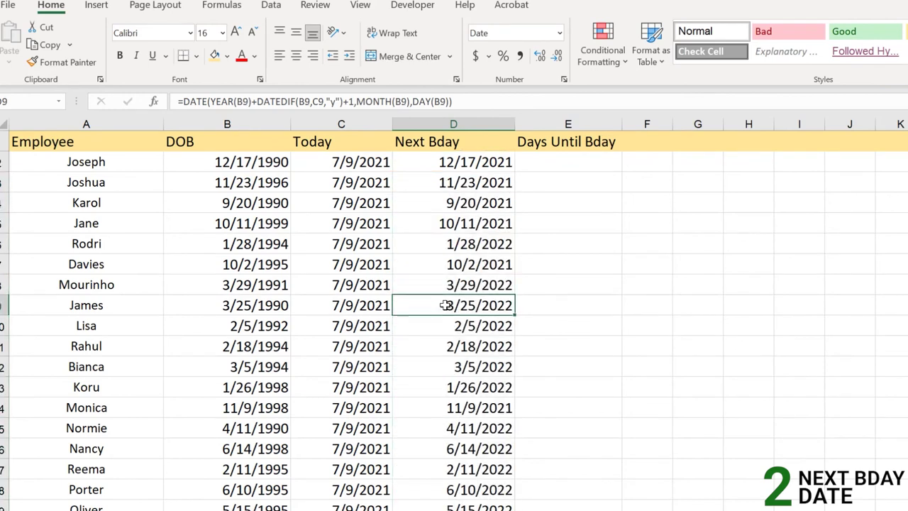
- Check D12's upcoming date against its Today and birth date, then review D2:D11
click(506, 366)
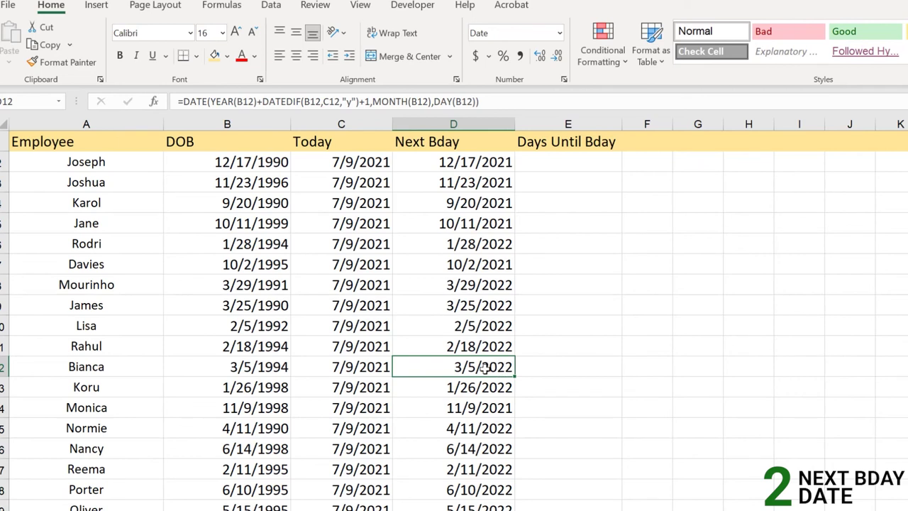
click(359, 373)
click(261, 374)
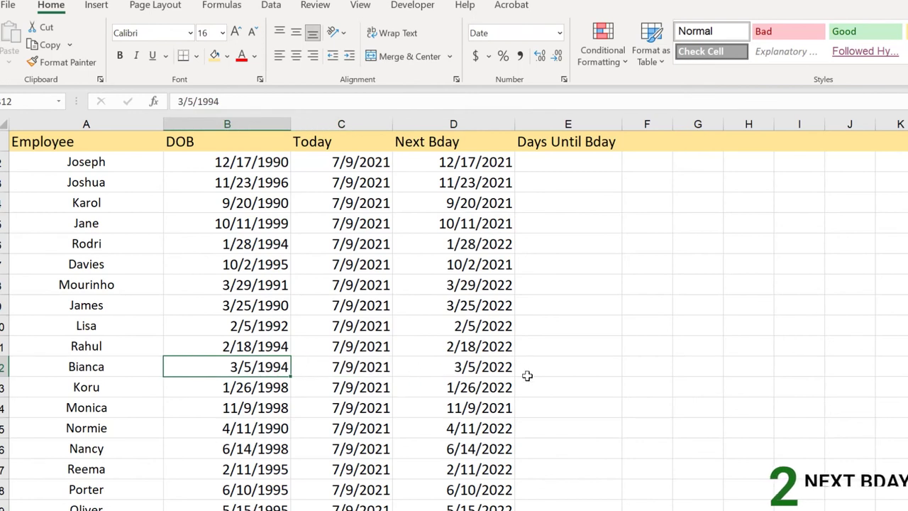
click(572, 162)
drag(464, 164, 472, 349)
click(470, 153)
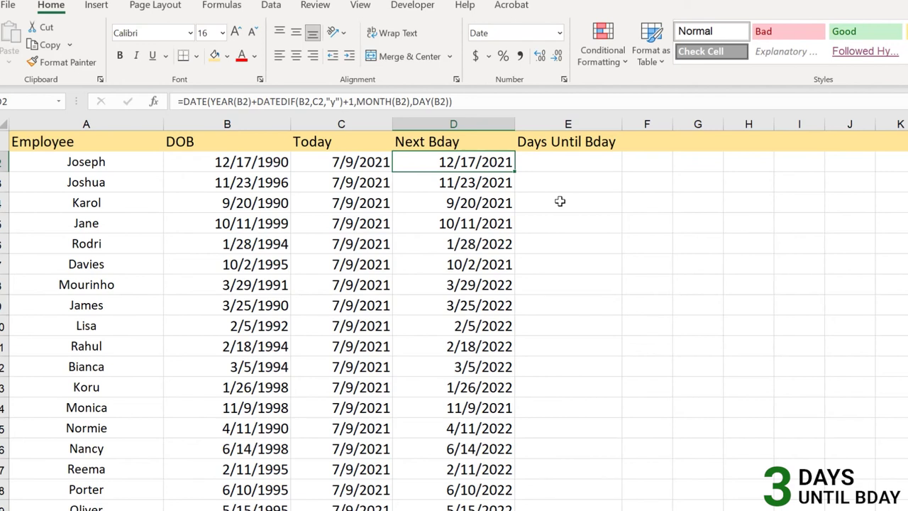
- Type =DATEDIF(C2,D2,"d") in E2 to count days from today to Joseph's next birthday
click(564, 163)
text(=DATE)
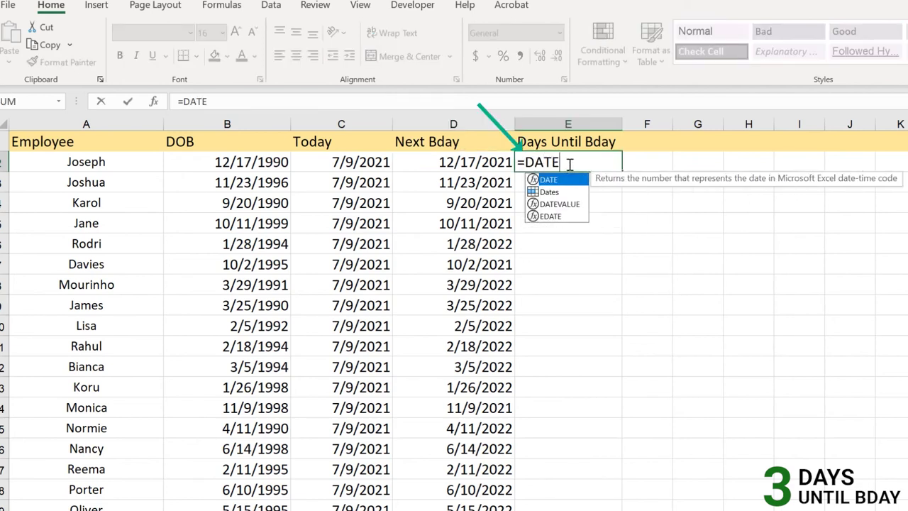
text(DIF)
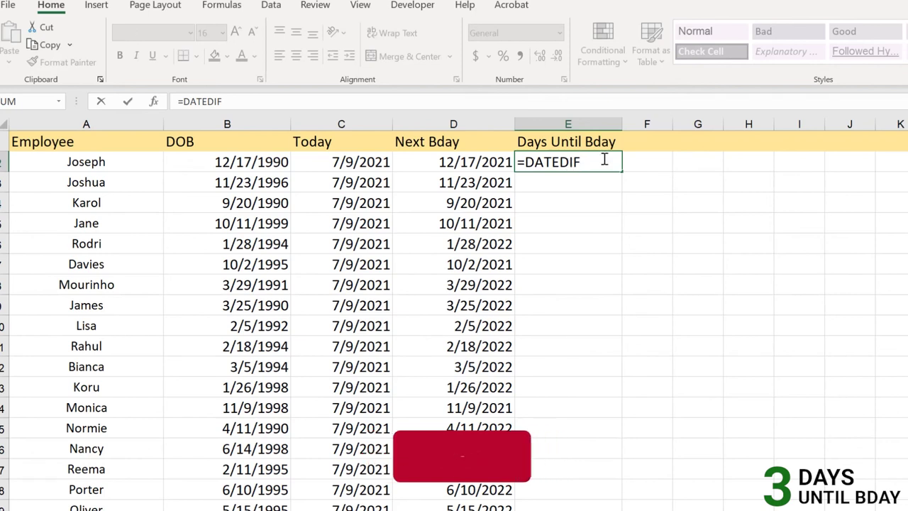
text(()
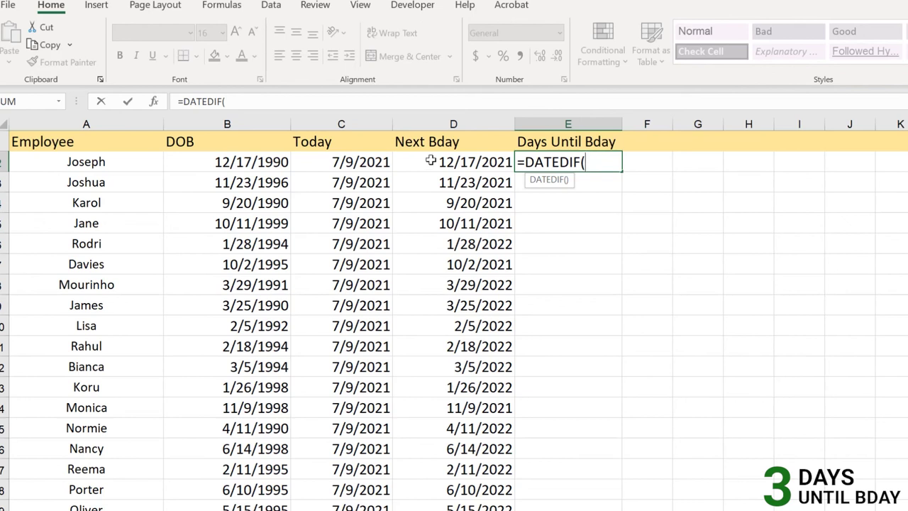
click(349, 163)
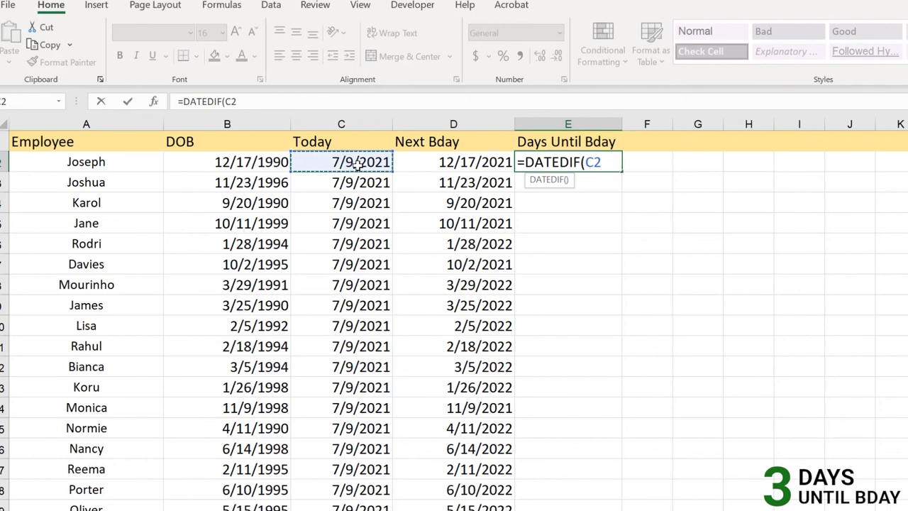
text(,)
click(465, 162)
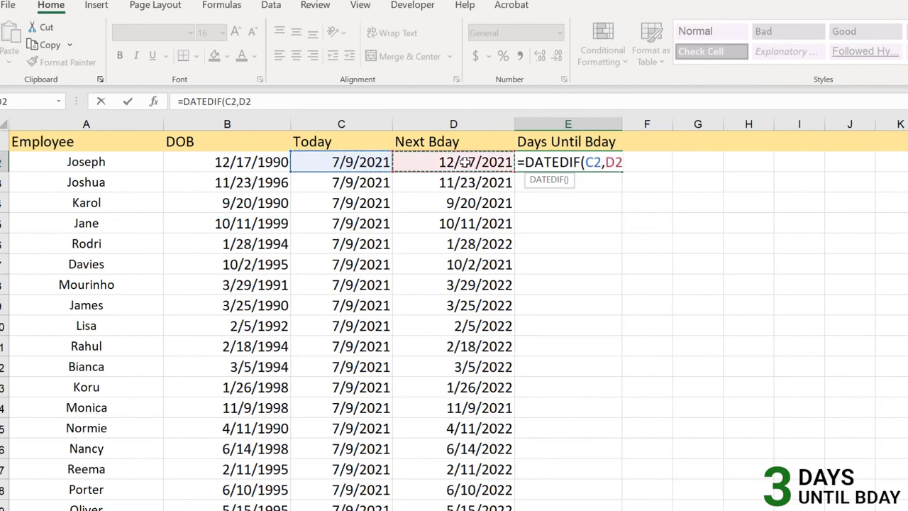
text(,")
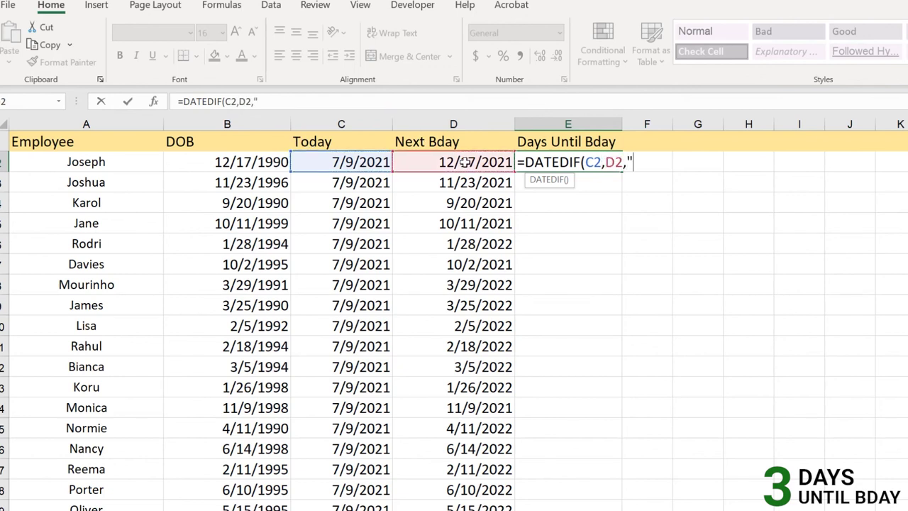
text(d"))
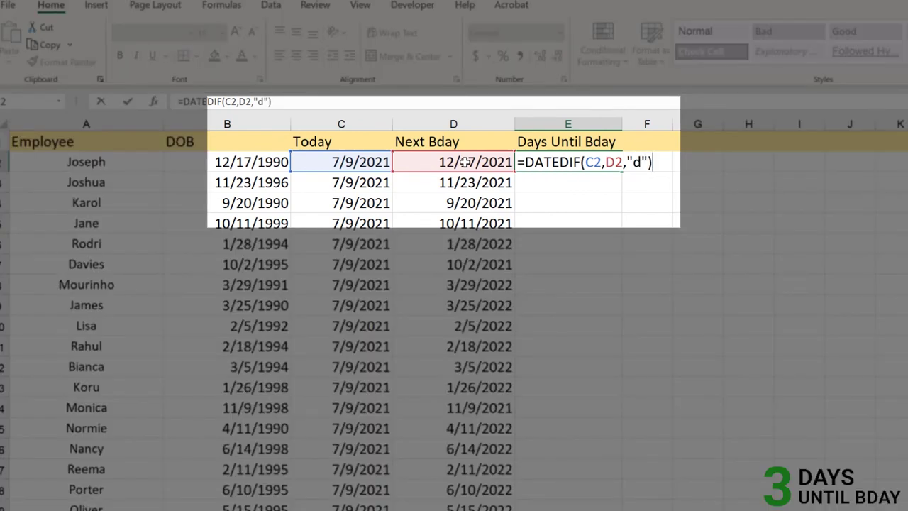
- Commit =DATEDIF(C2,D2,"d") in E2 and fill it down column E for every employee
key(Return)
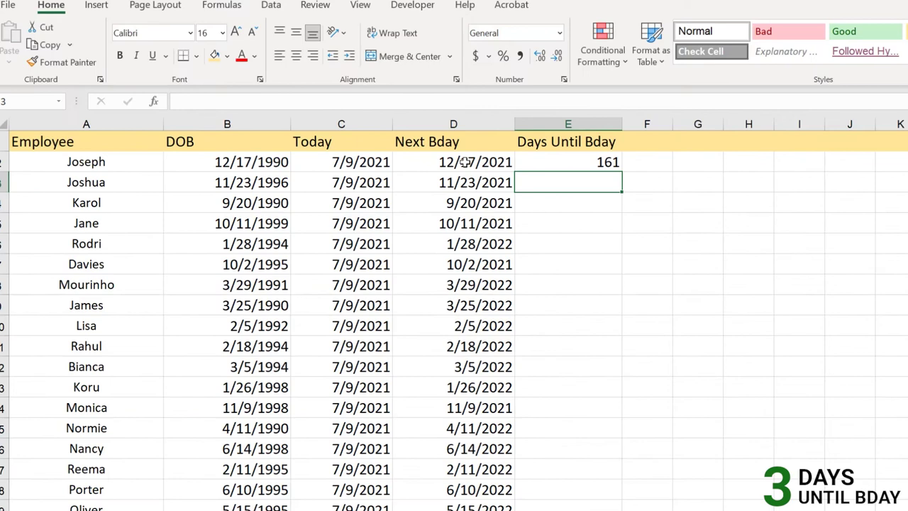
click(573, 157)
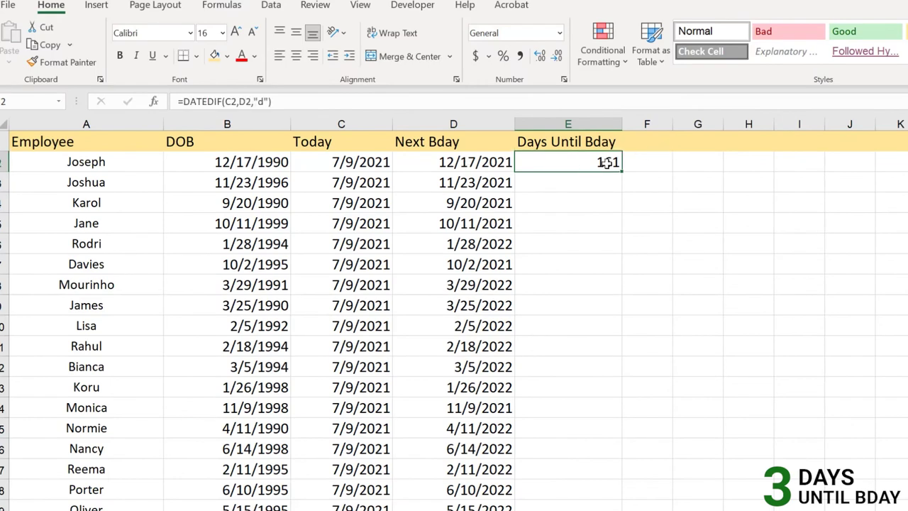
click(122, 157)
click(596, 163)
double_click(621, 173)
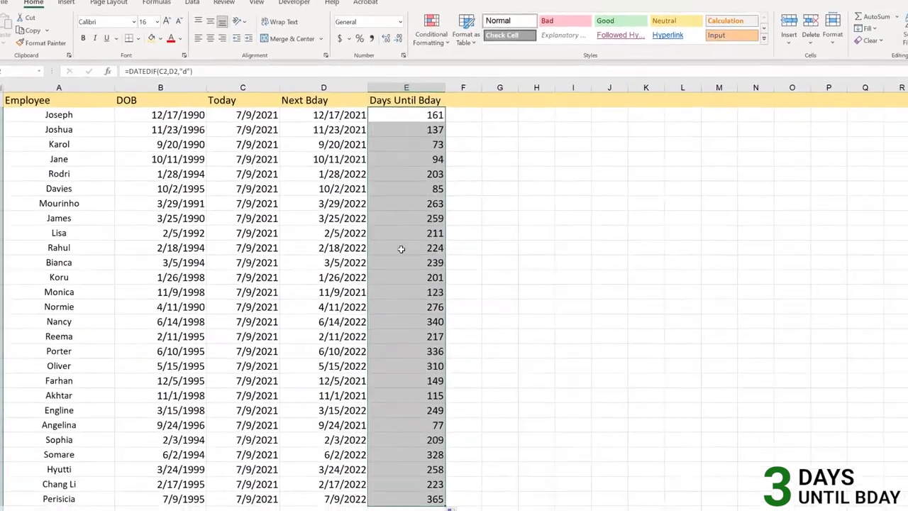
- Review the copied Days Until Bday values (161 to 365) and the formula in E6
click(505, 308)
drag(530, 145, 529, 260)
drag(425, 208, 433, 496)
click(415, 179)
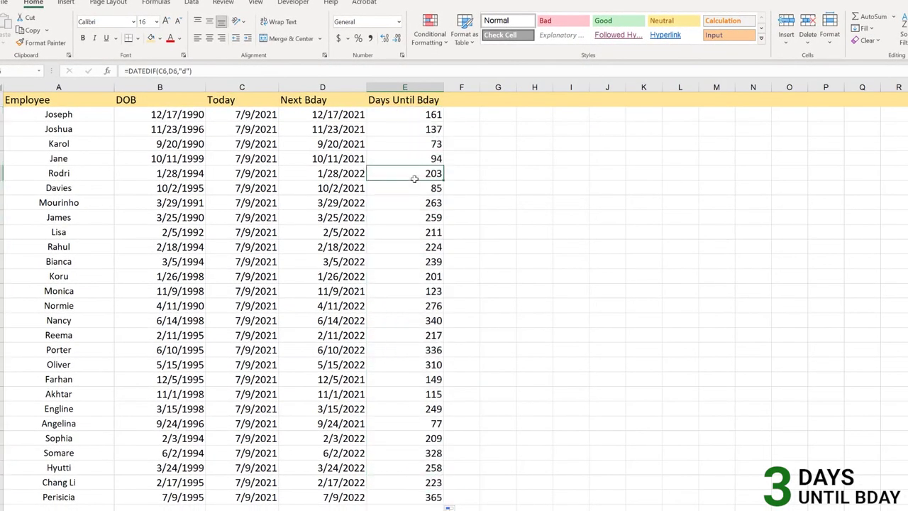